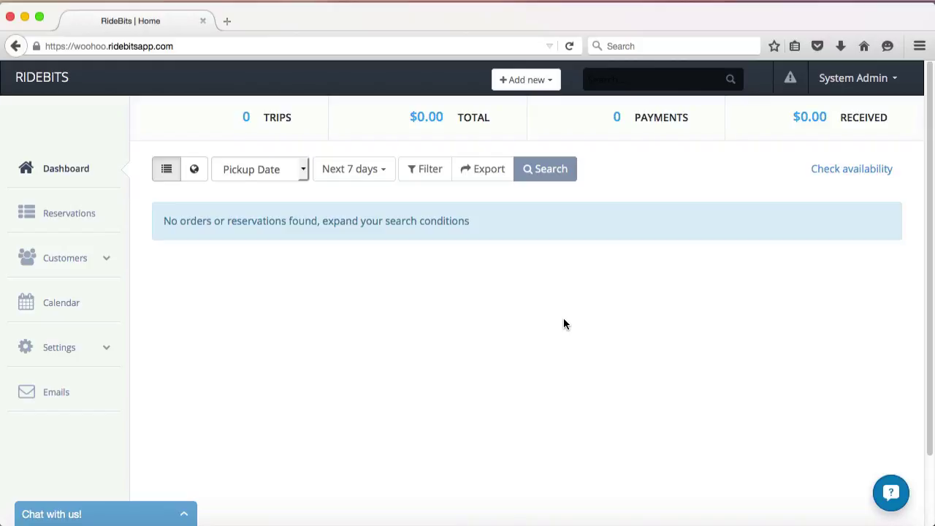
Step: Go to Settings > Rate setup and expand 'Setup flat rate (zone to zone) pricing'
click(59, 347)
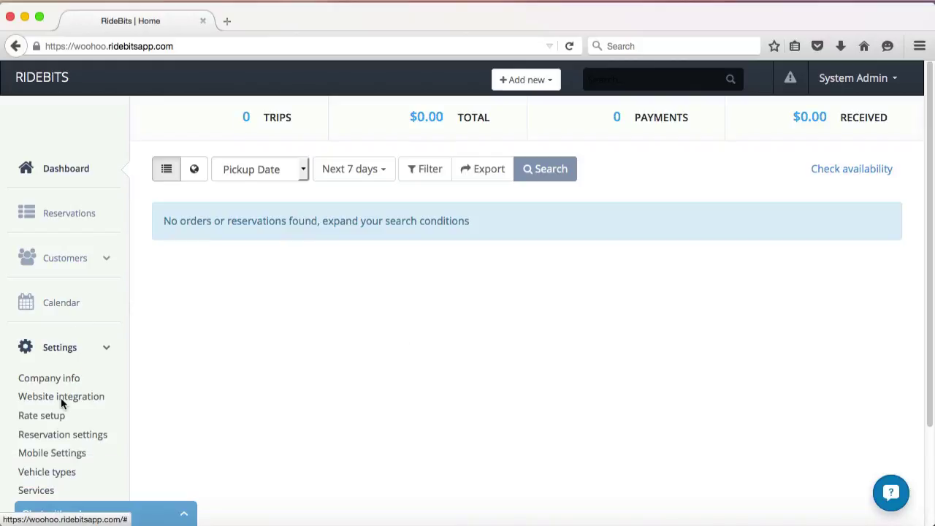
click(48, 417)
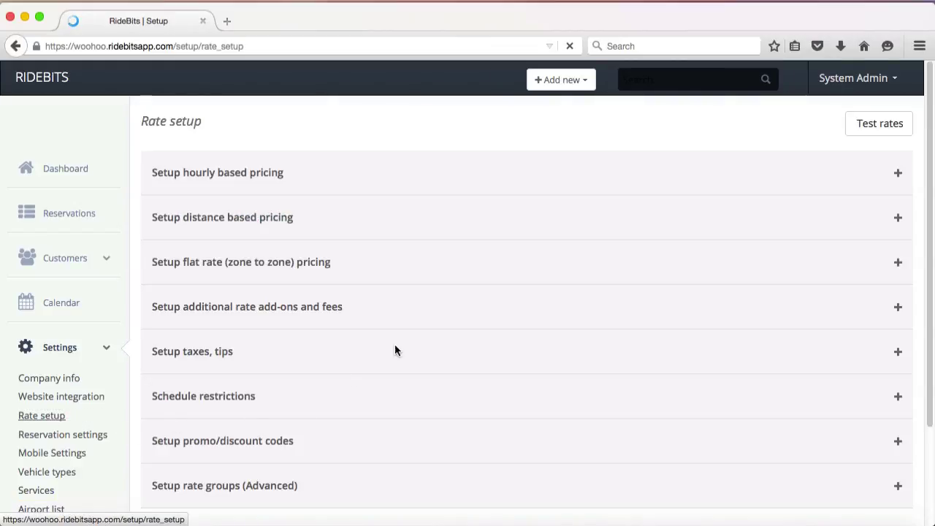
click(494, 261)
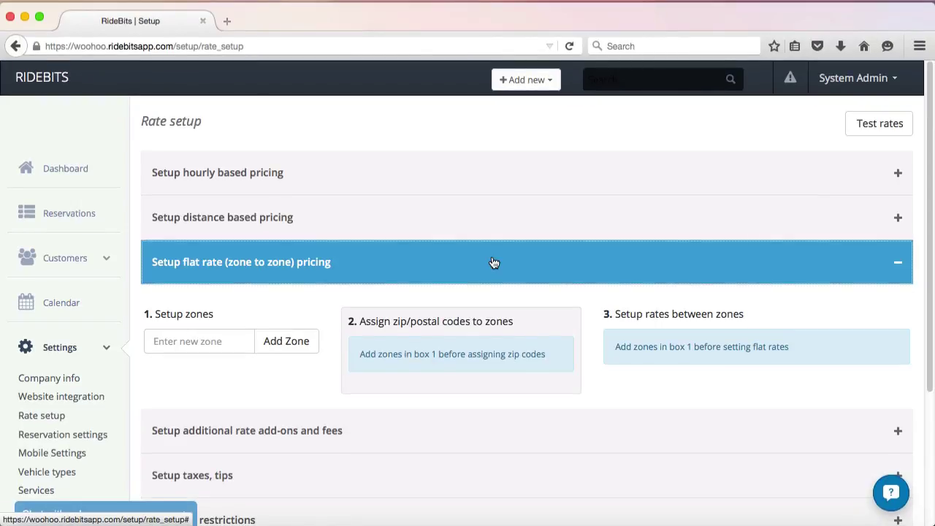
Step: Add a new zone named JFK
click(247, 344)
click(254, 309)
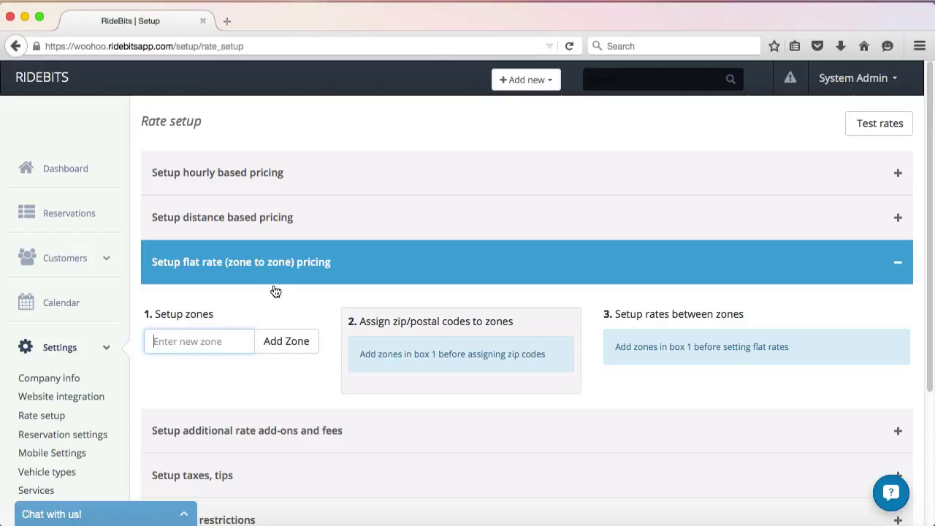
text(JFK)
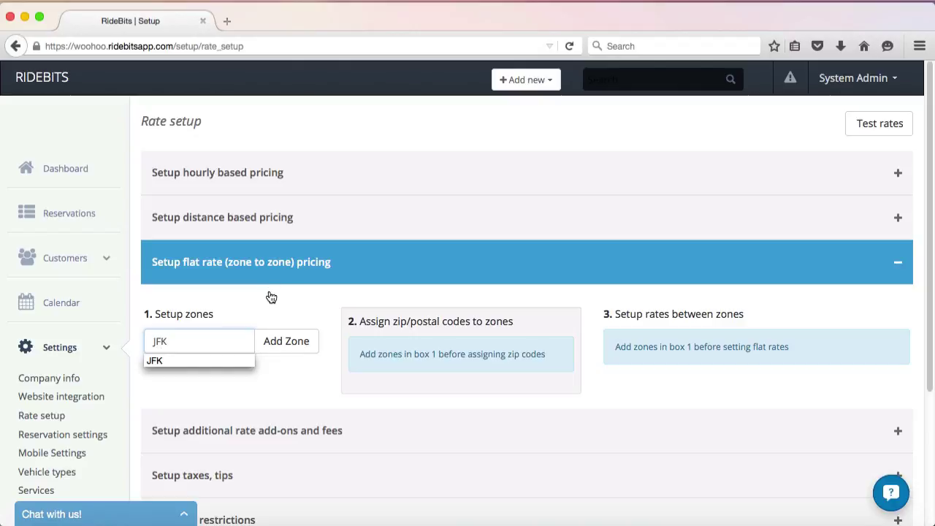
click(281, 343)
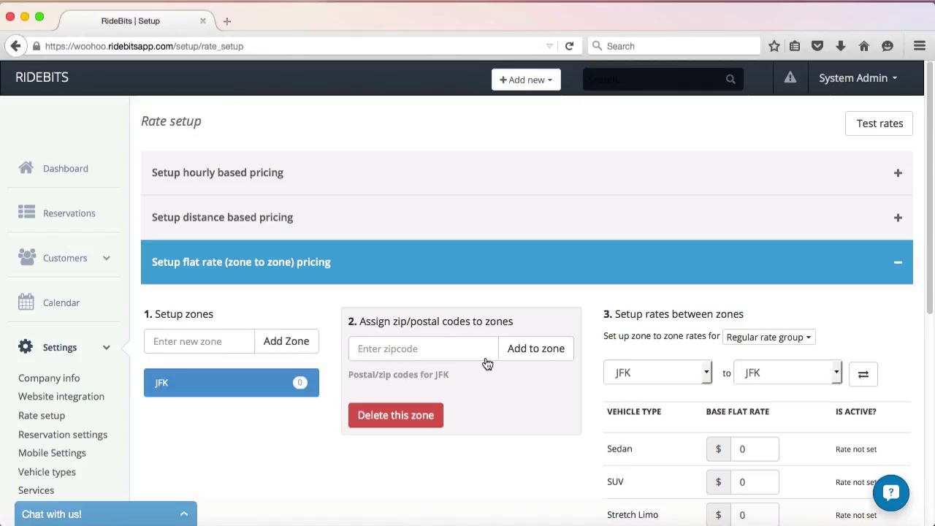
Step: Assign zip code 11430 to the JFK zone
click(462, 353)
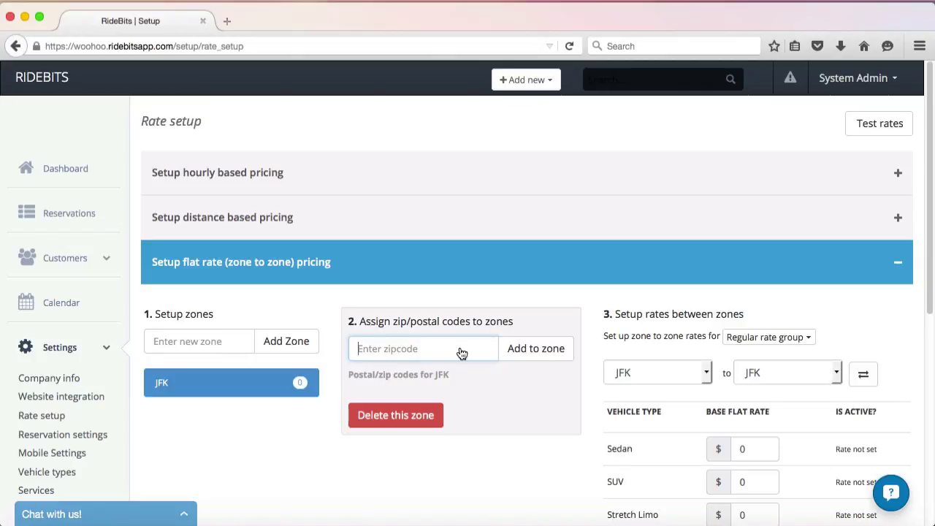
text(11430)
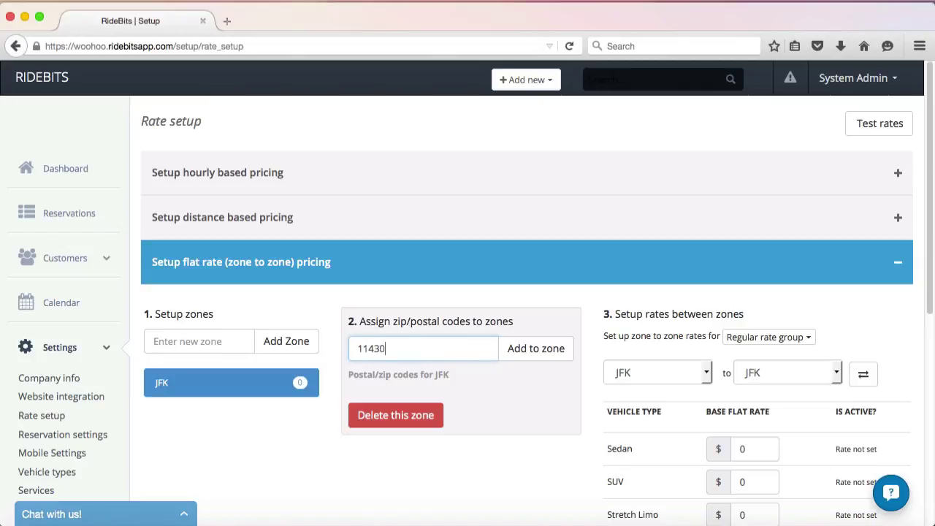
click(546, 350)
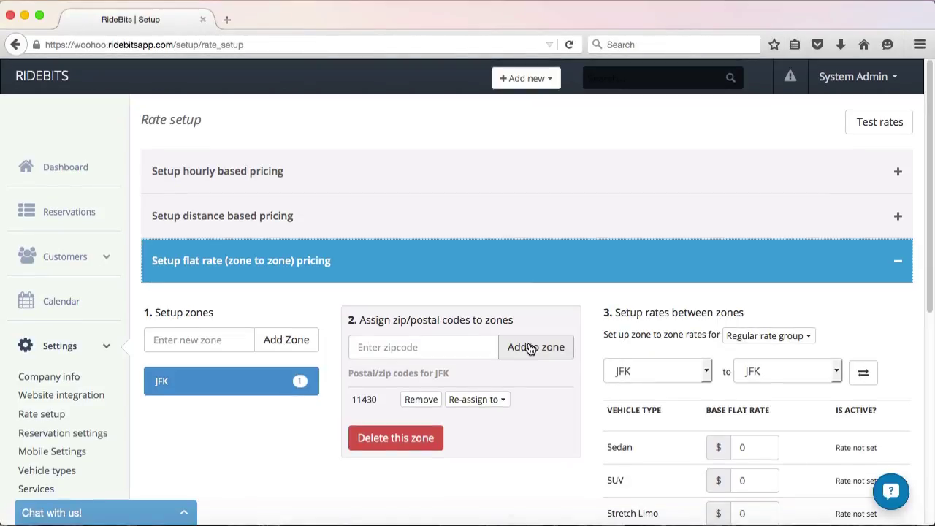
Step: Add a new zone named 'Upper East Side' next to JFK
click(223, 344)
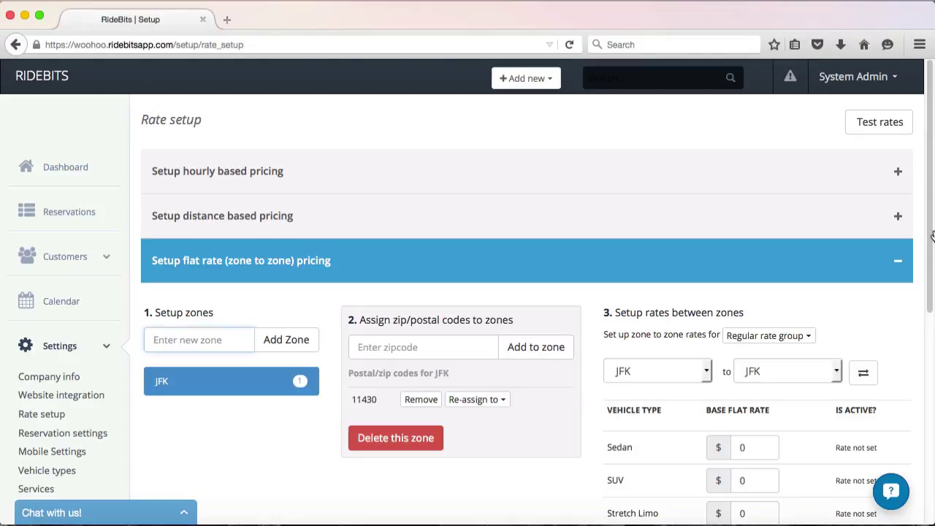
text(Uppe)
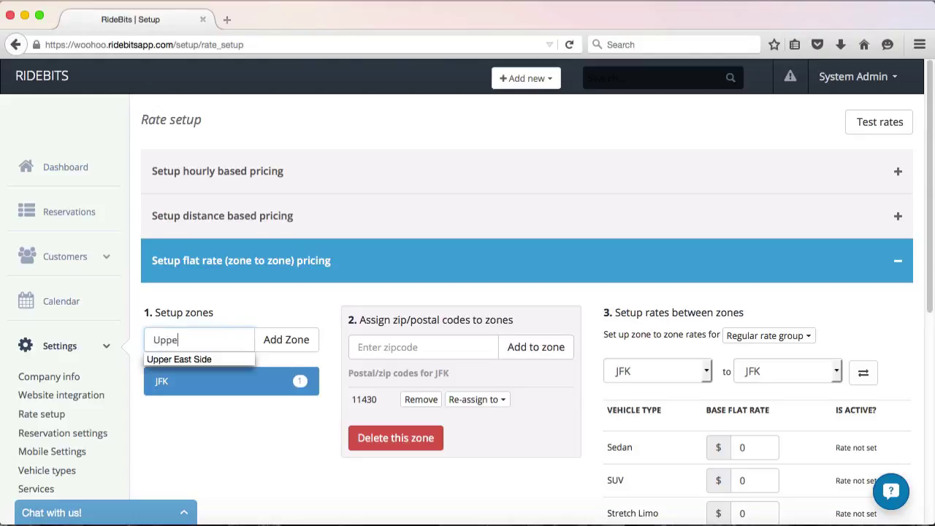
text(r East Side)
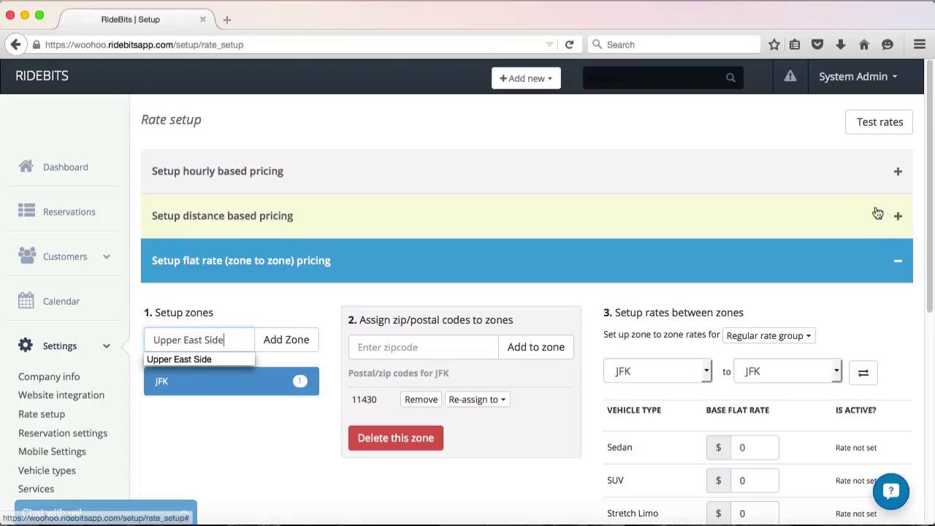
click(286, 340)
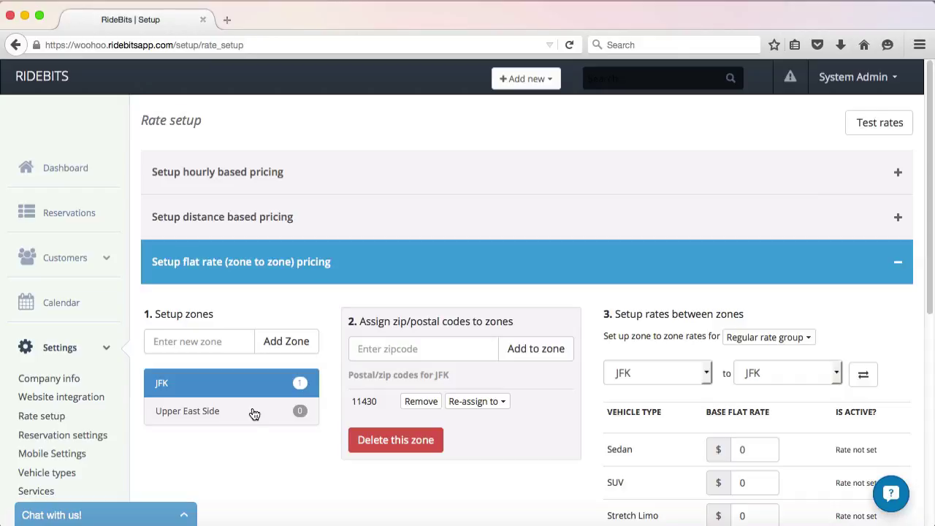
Step: Select the Upper East Side zone and add zip codes 10021, 10028 and 10044
click(254, 413)
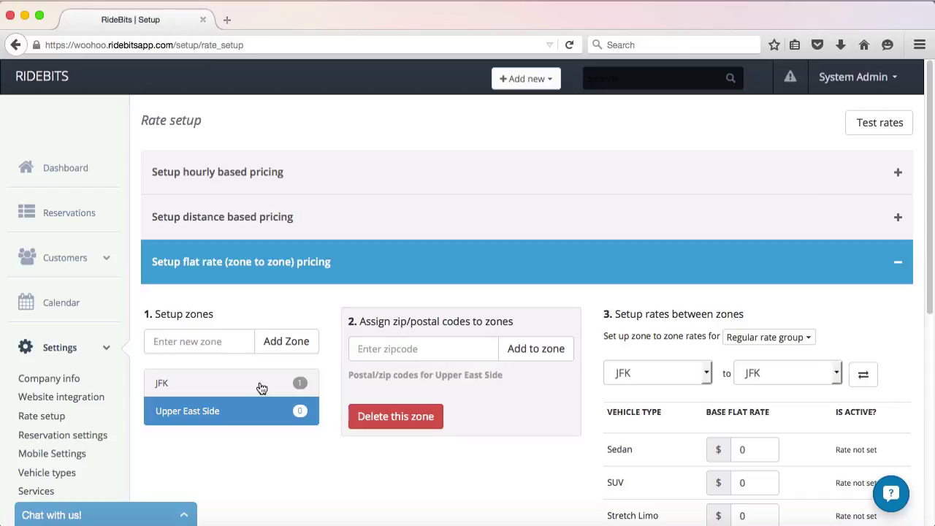
click(261, 386)
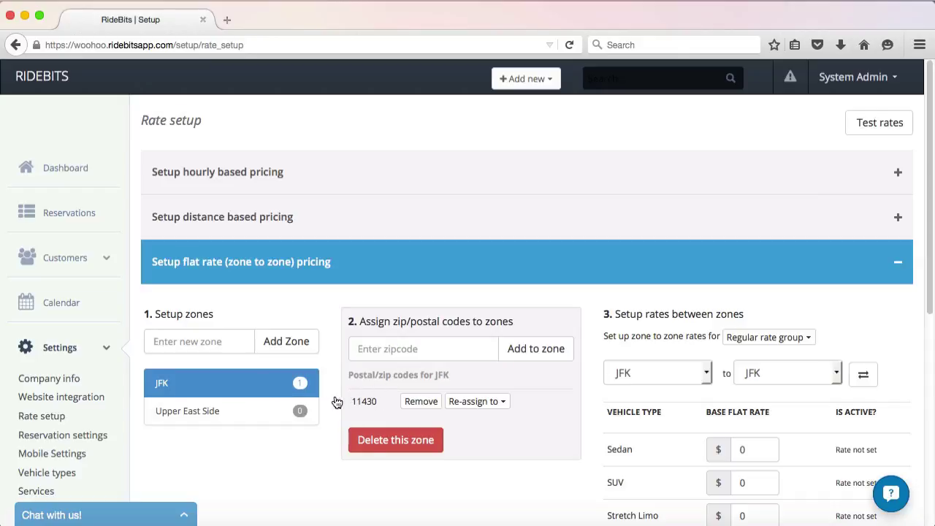
click(271, 421)
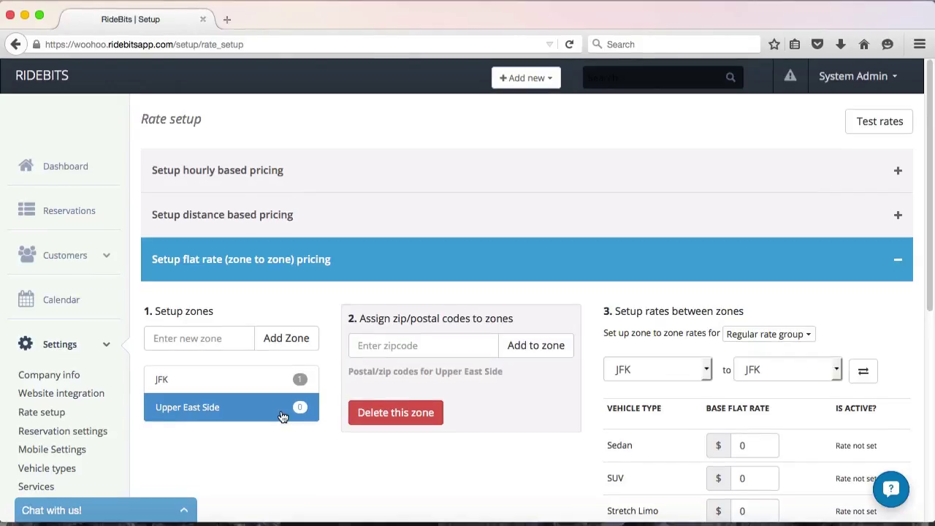
click(365, 352)
text(10021)
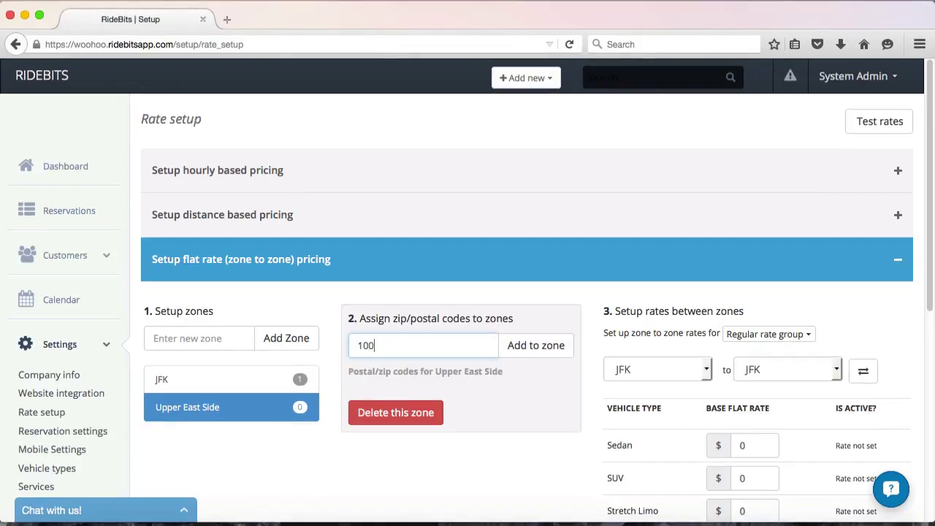
click(516, 345)
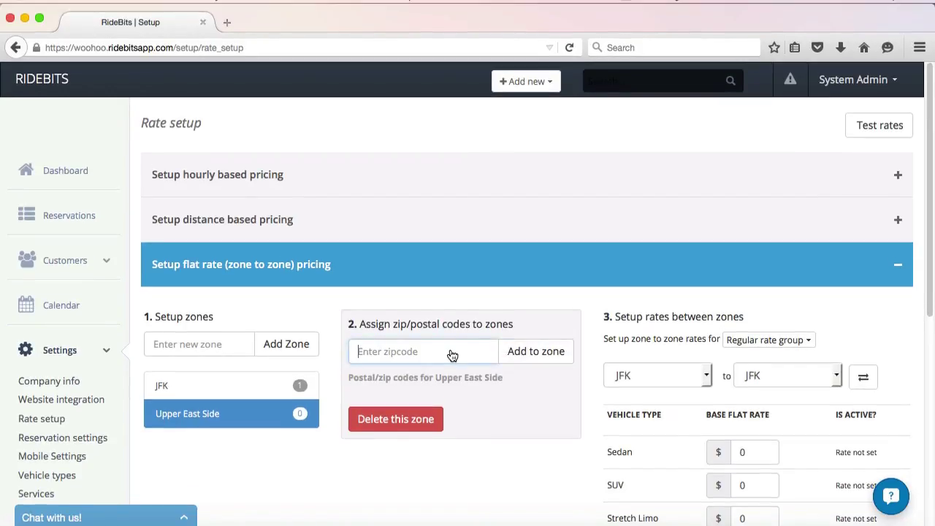
text(10028)
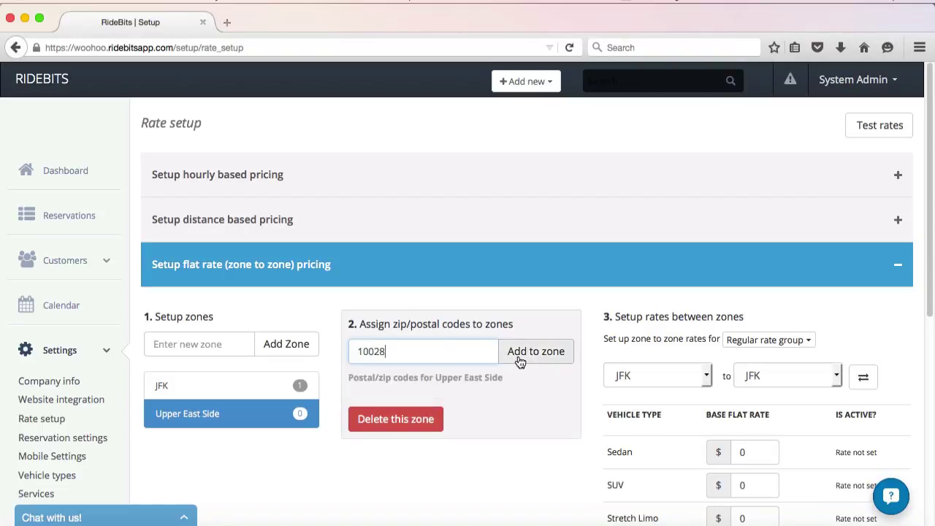
click(512, 351)
text(10044)
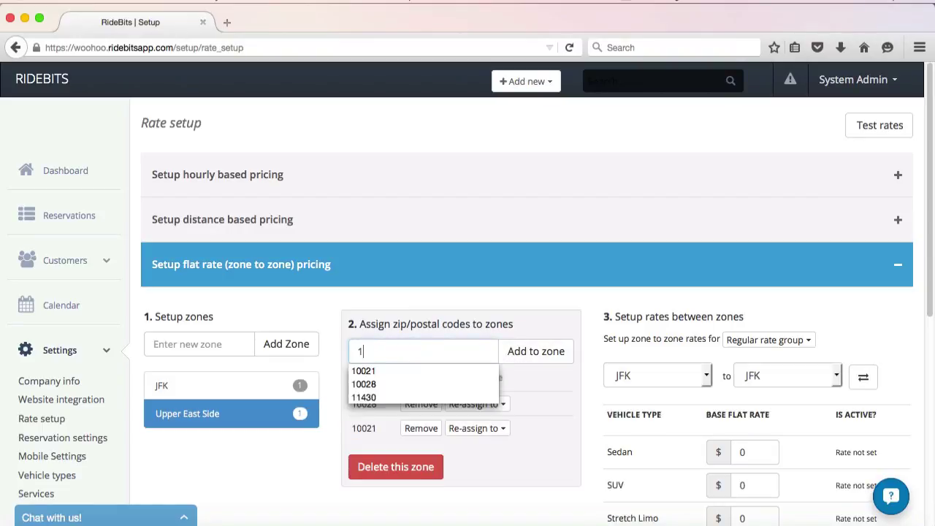
click(542, 358)
Step: Add zip codes 10065, 10075 and 10128 to Upper East Side
click(476, 359)
text(10065)
click(531, 358)
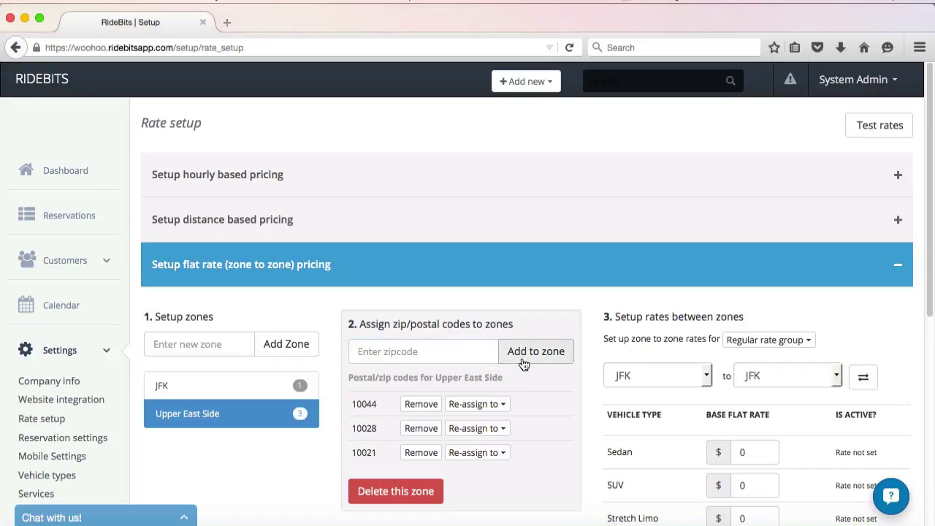
click(428, 358)
text(10075)
click(529, 365)
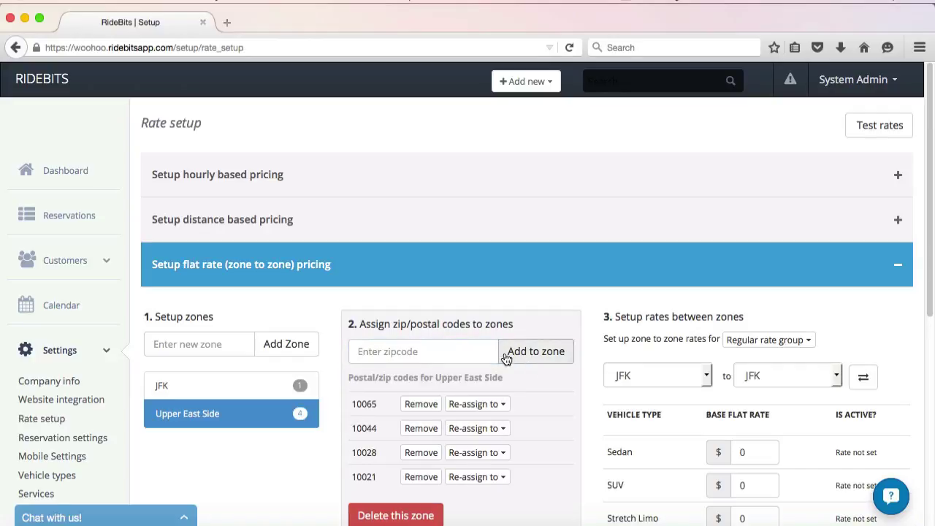
click(446, 357)
text(10128)
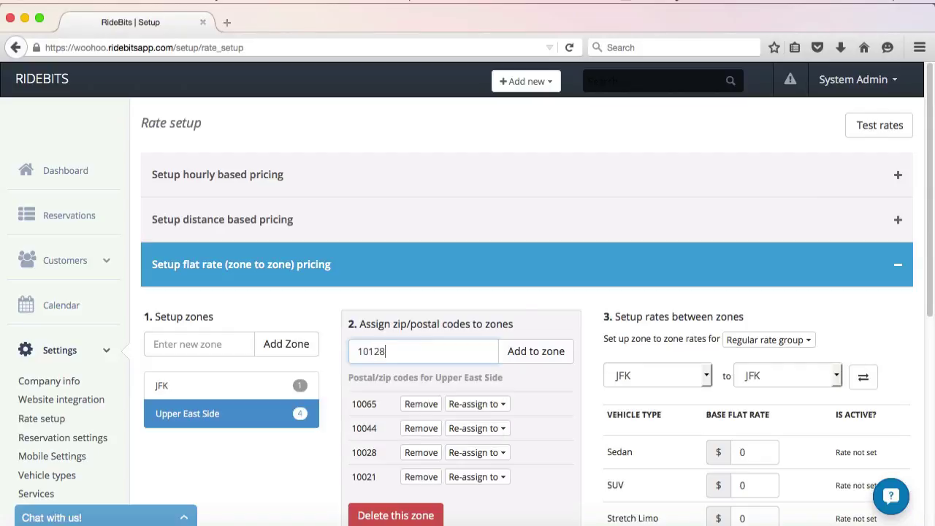
click(534, 352)
scroll(525, 355, down, 2)
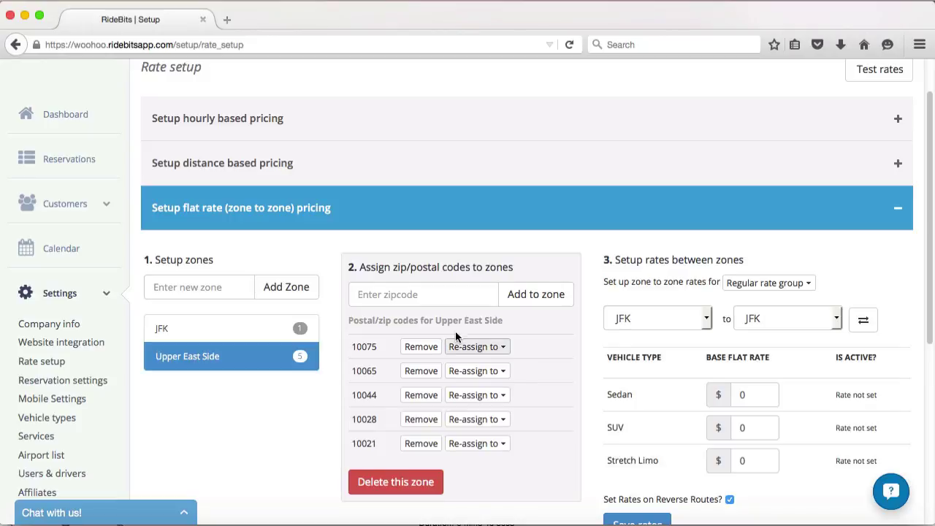
Step: Create a Long Beach zone and assign it zip code 11561
click(238, 294)
text(Long Beach)
key(Return)
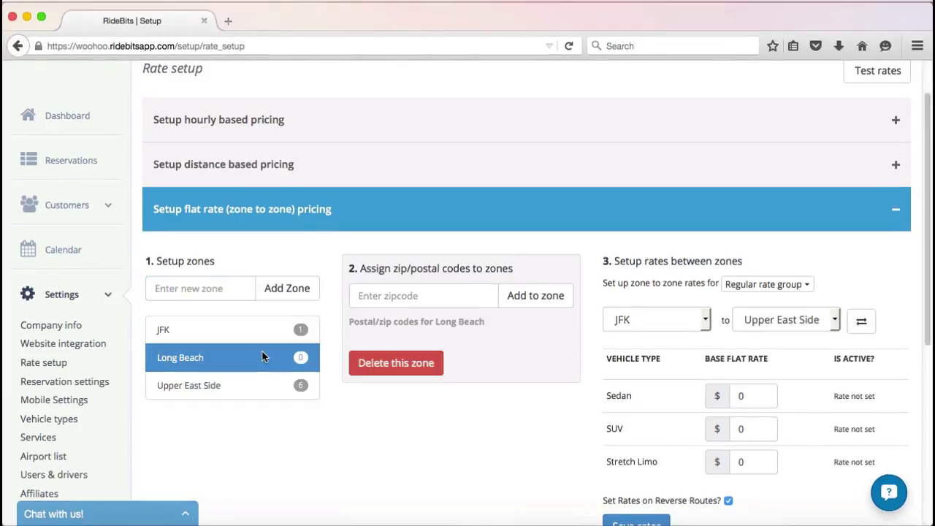
click(389, 303)
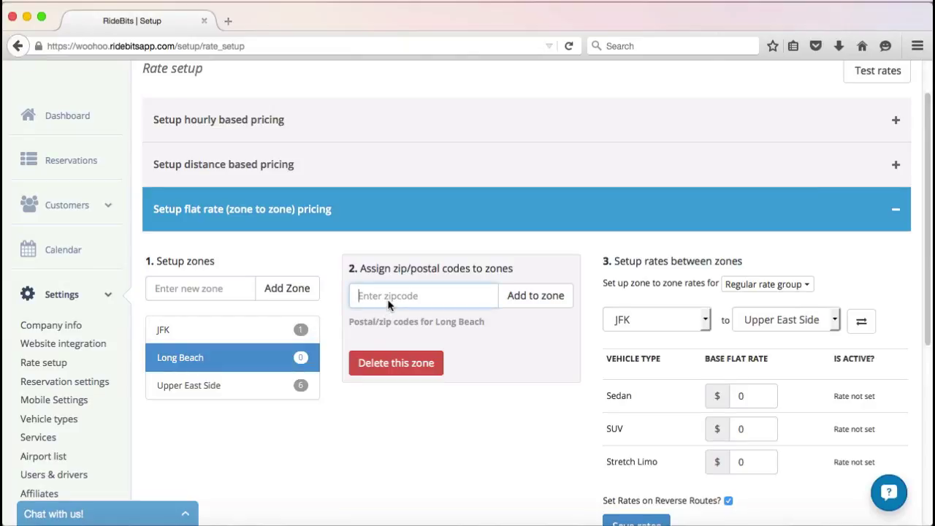
text(11561)
click(532, 295)
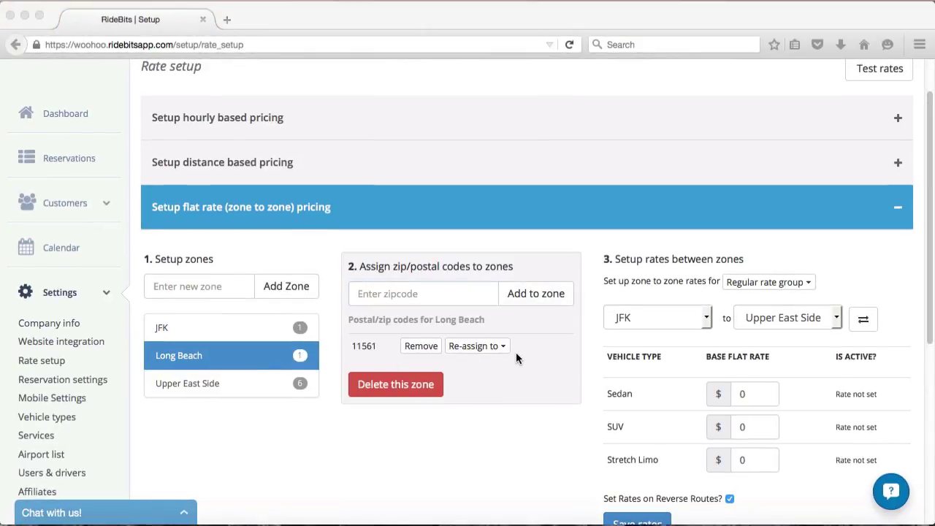
Step: Check the zip codes of JFK, Long Beach and Upper East Side, then open the rate group list
click(259, 333)
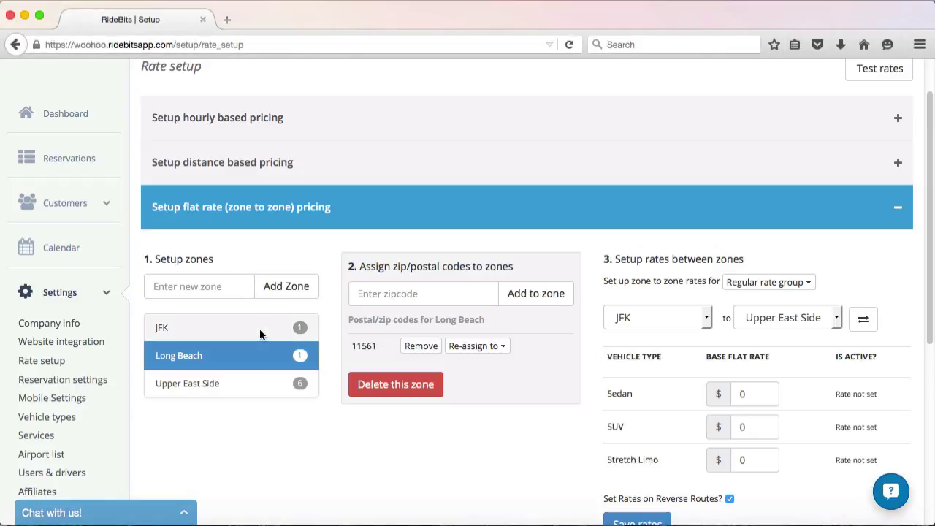
click(258, 327)
click(252, 349)
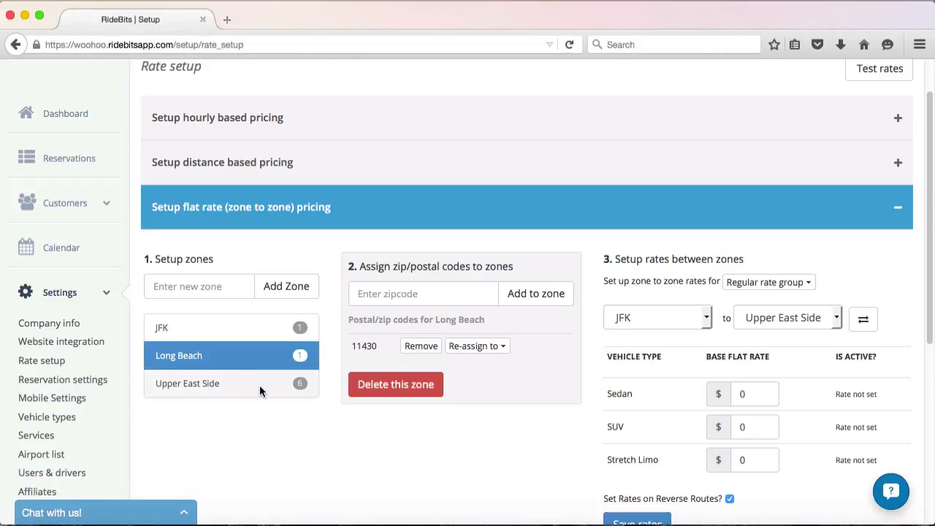
click(261, 390)
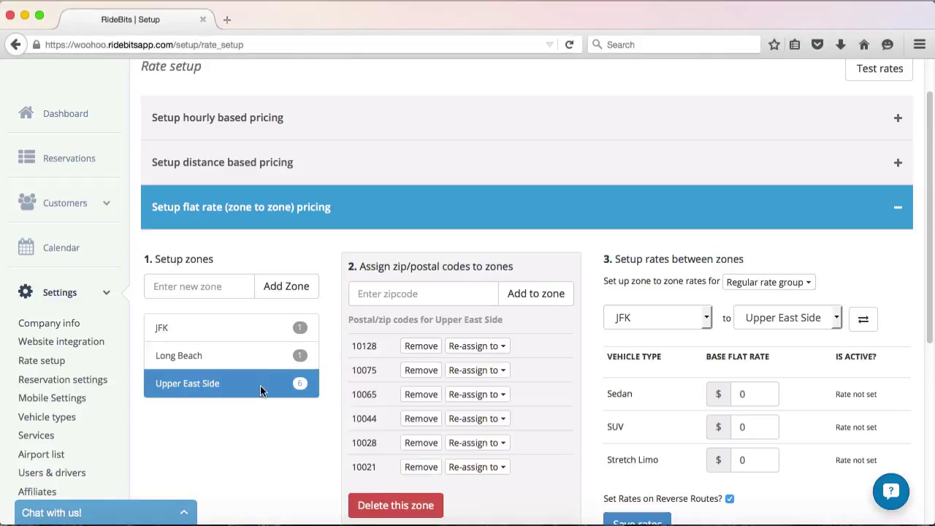
click(807, 283)
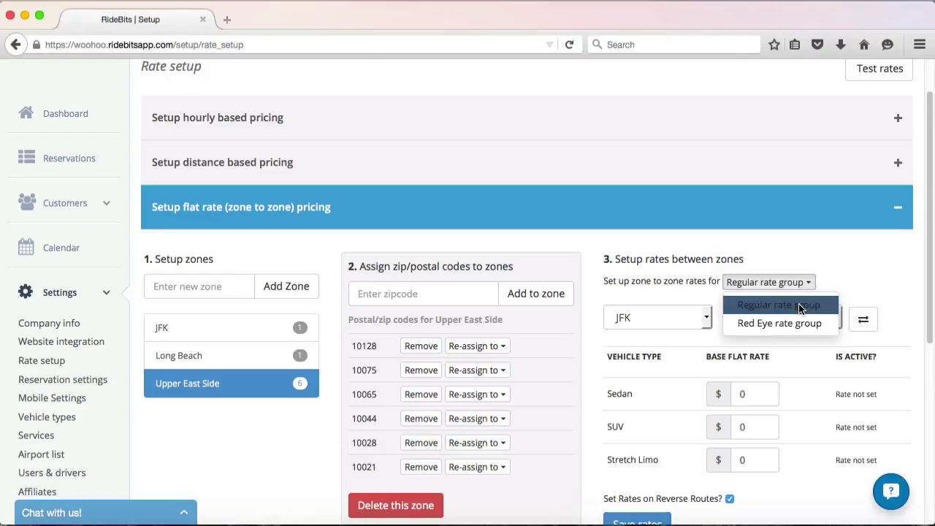
Step: Keep the Regular rate group and set the route from Upper East Side to JFK
click(798, 305)
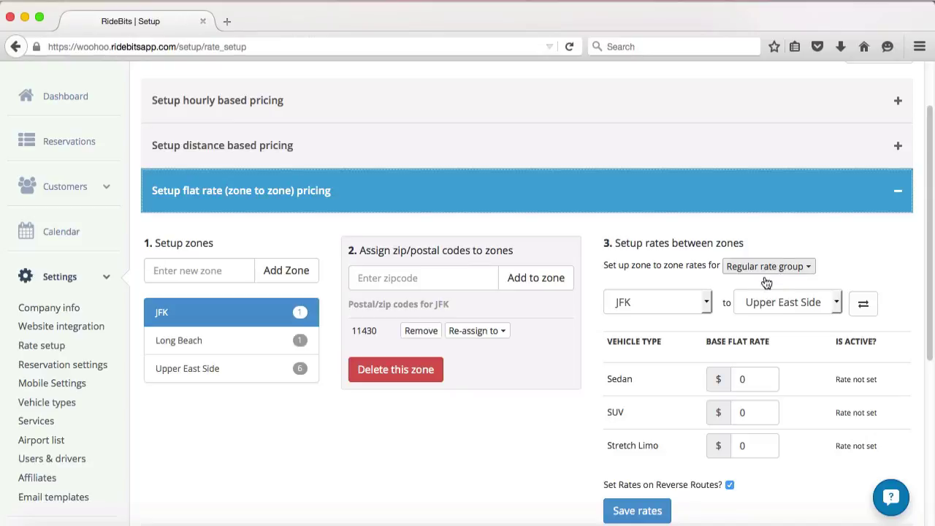
click(707, 303)
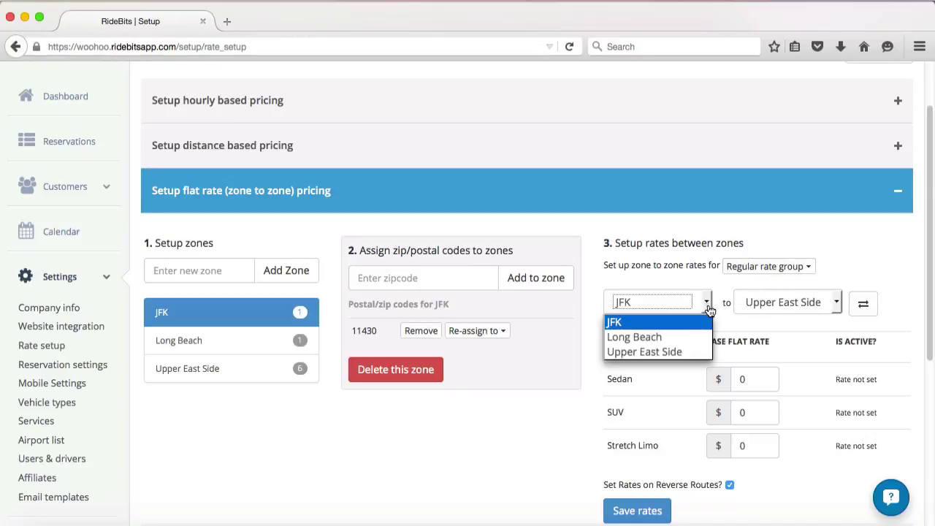
click(674, 352)
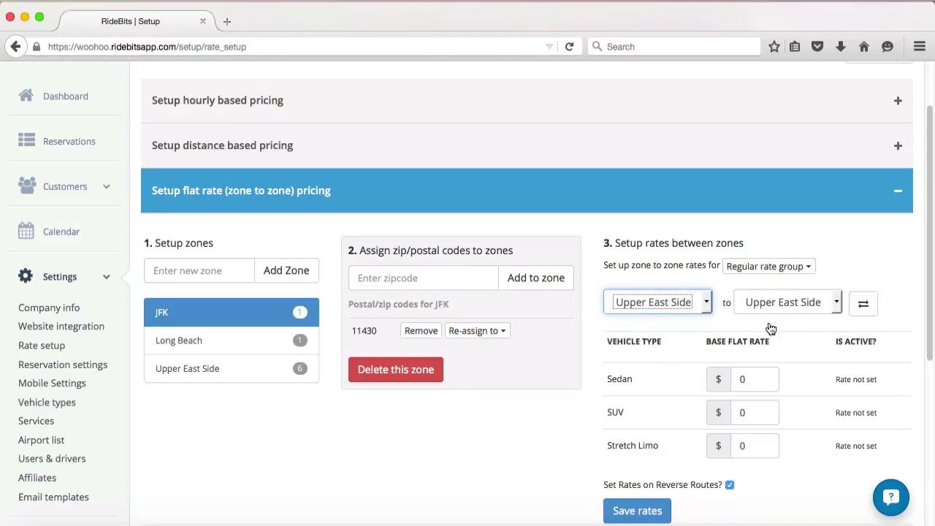
click(837, 301)
click(763, 382)
Step: Enter Sedan $75, SUV $100, Stretch Limo $150 and save the rates
key(BackSpace)
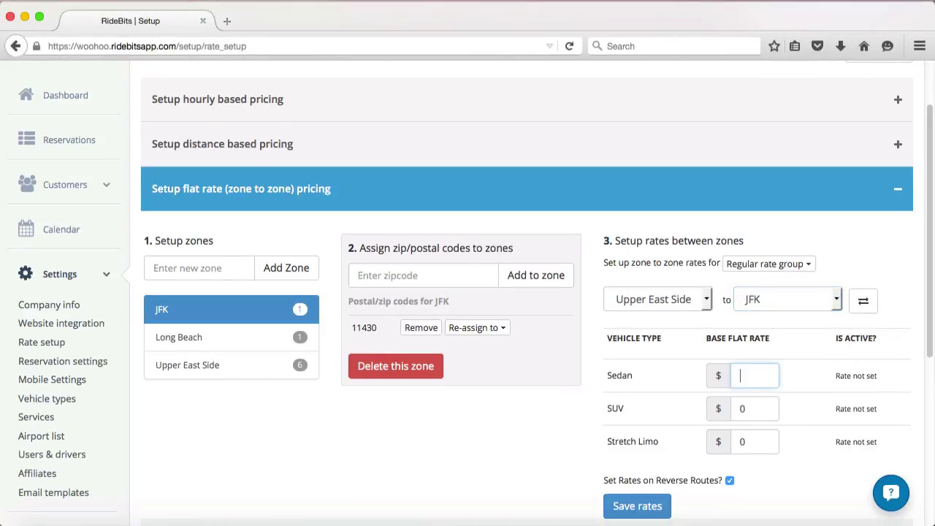
text(75)
click(753, 416)
key(BackSpace)
text(100)
click(747, 444)
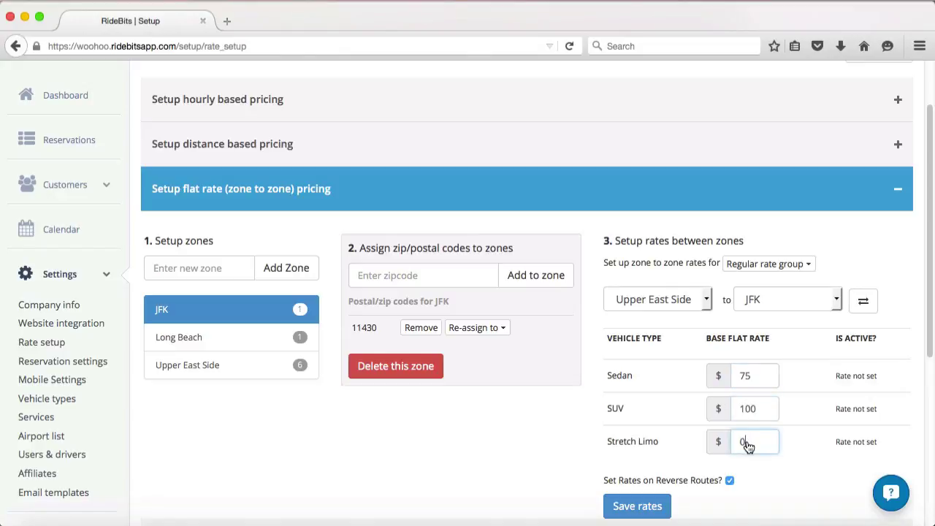
key(BackSpace)
text(150)
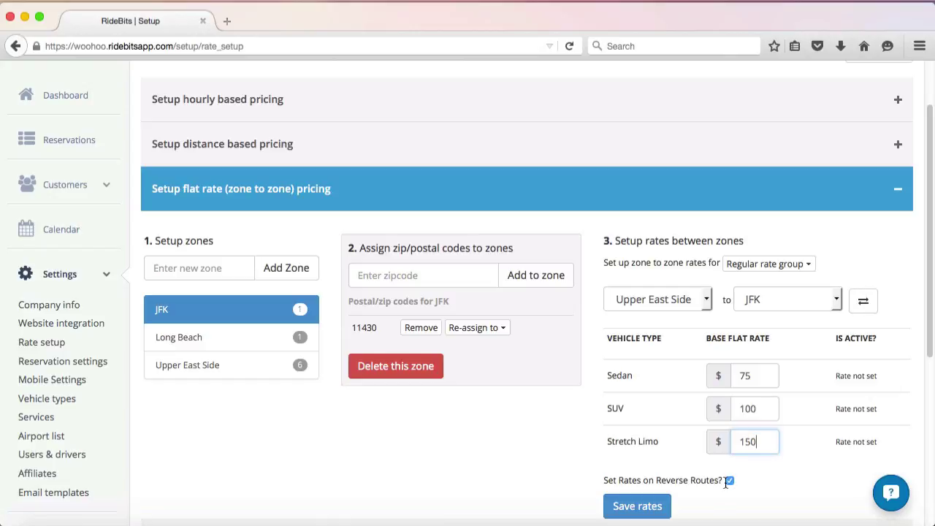
click(640, 503)
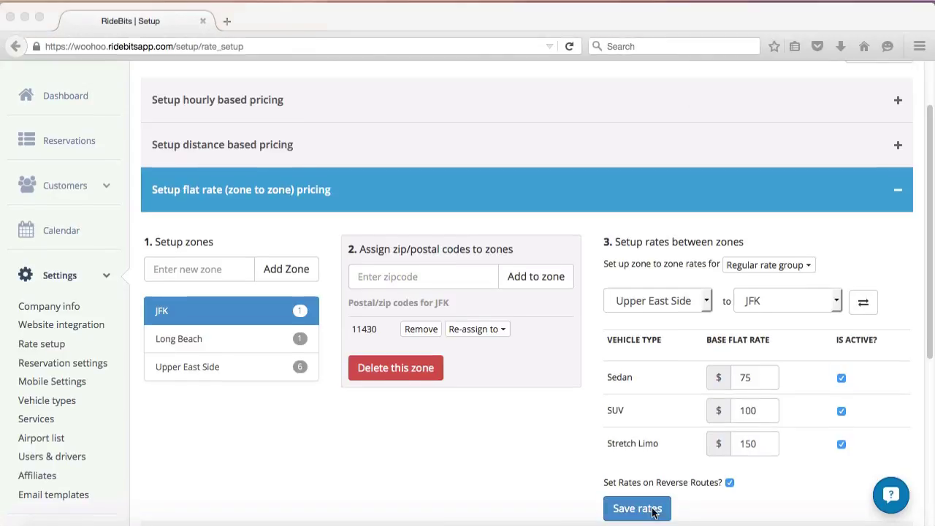
click(697, 310)
Step: Change the starting zone to Long Beach and save Sedan $85, SUV $125, Stretch Limo $150
click(677, 333)
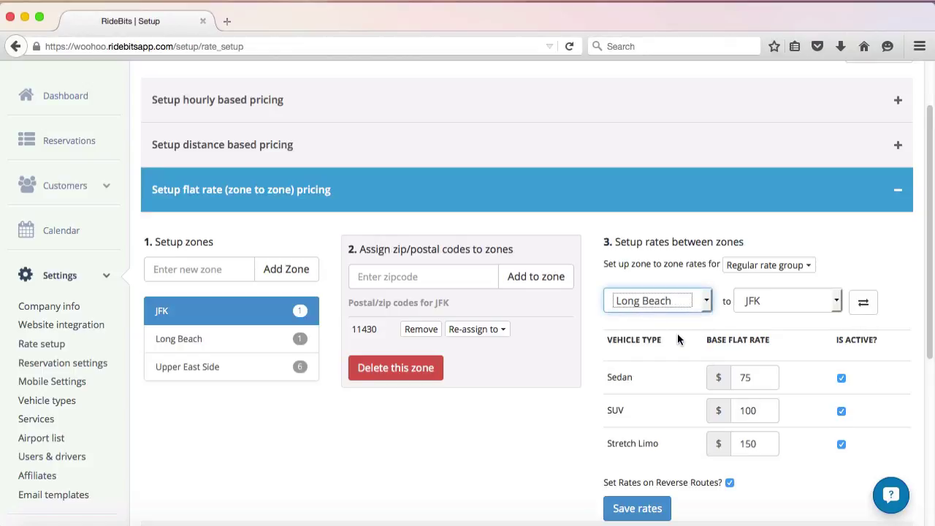
click(756, 375)
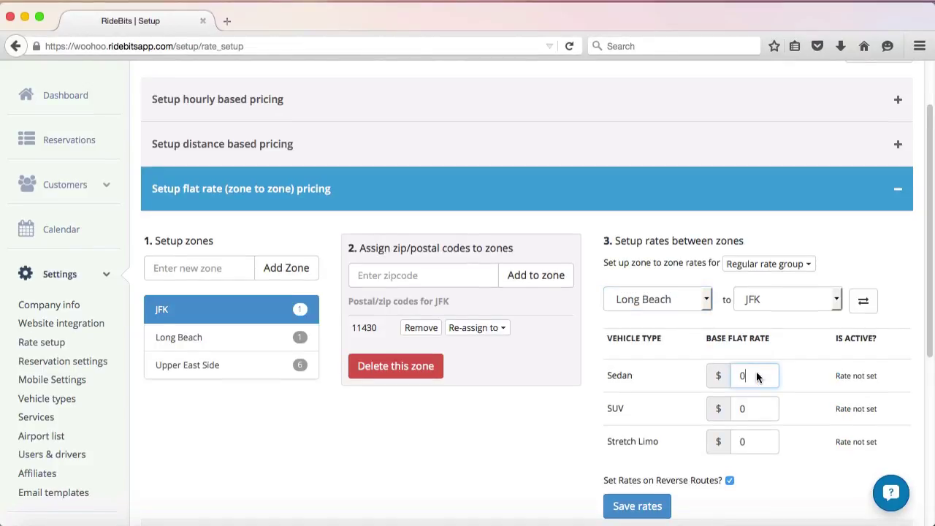
key(BackSpace)
text(85)
text(125)
click(746, 442)
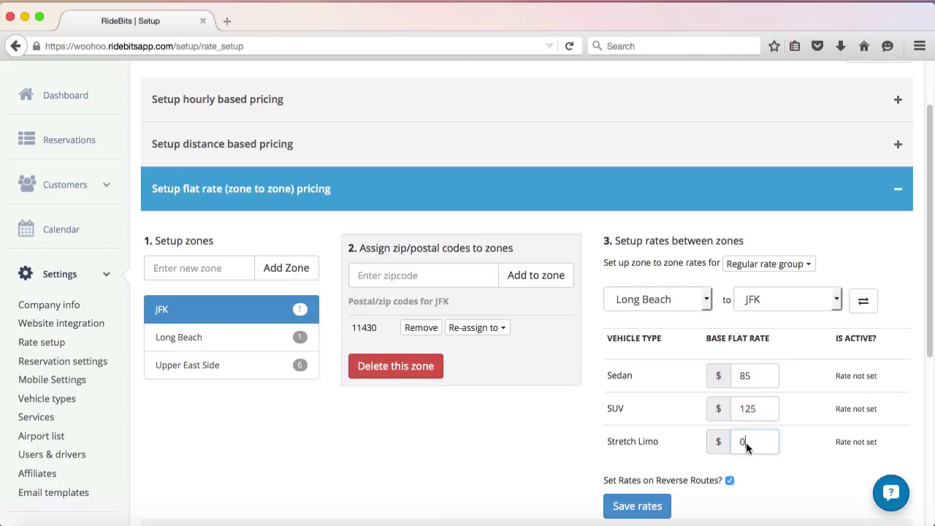
text(150)
click(656, 506)
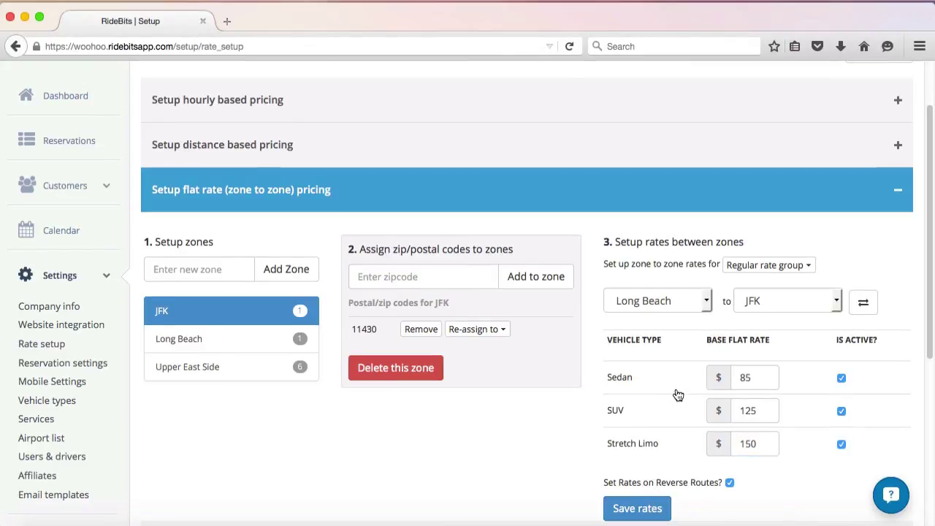
Step: Change the destination to Upper East Side and save Sedan $65, SUV $85, Stretch Limo $100
click(838, 302)
click(808, 357)
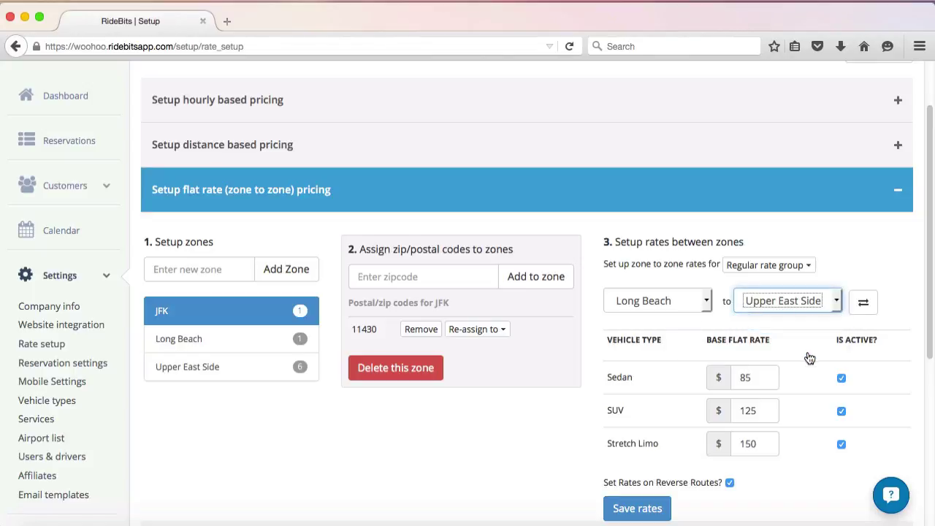
click(767, 377)
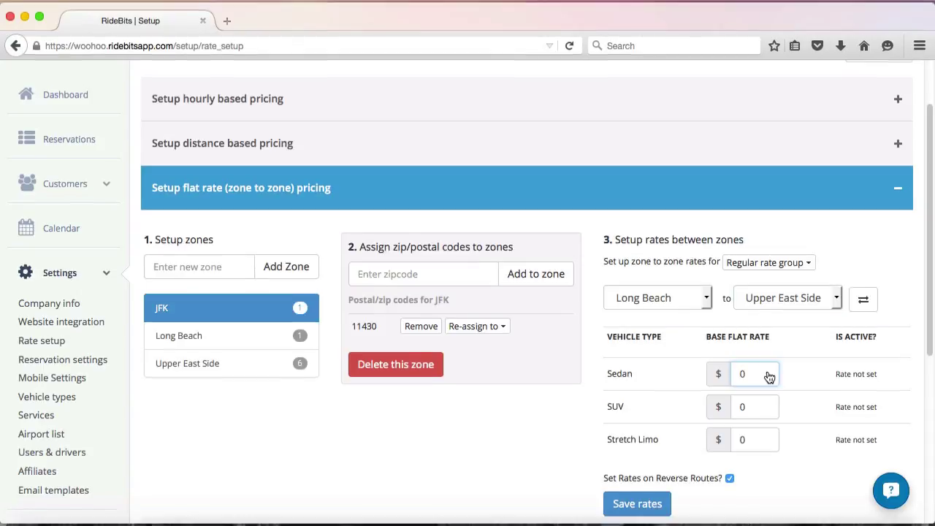
key(BackSpace)
text(65)
click(762, 413)
key(BackSpace)
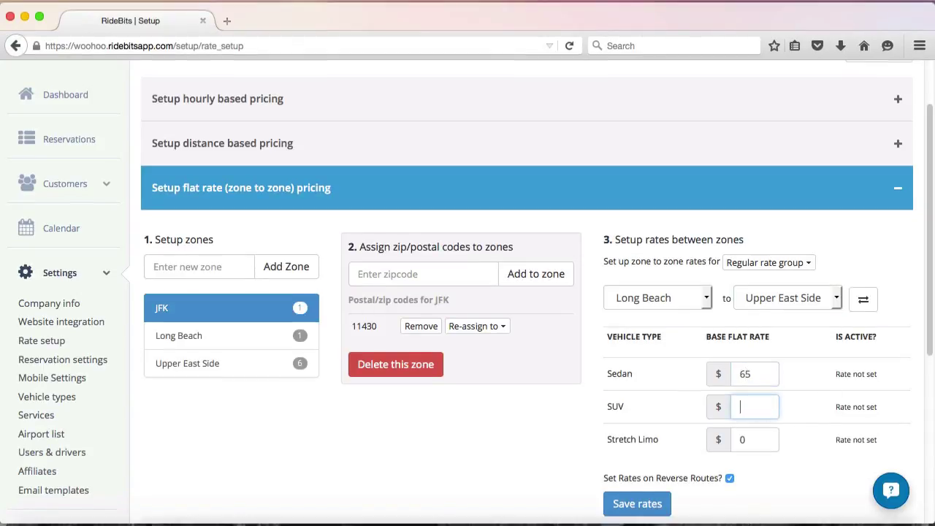
text(85)
click(749, 442)
key(BackSpace)
text(100)
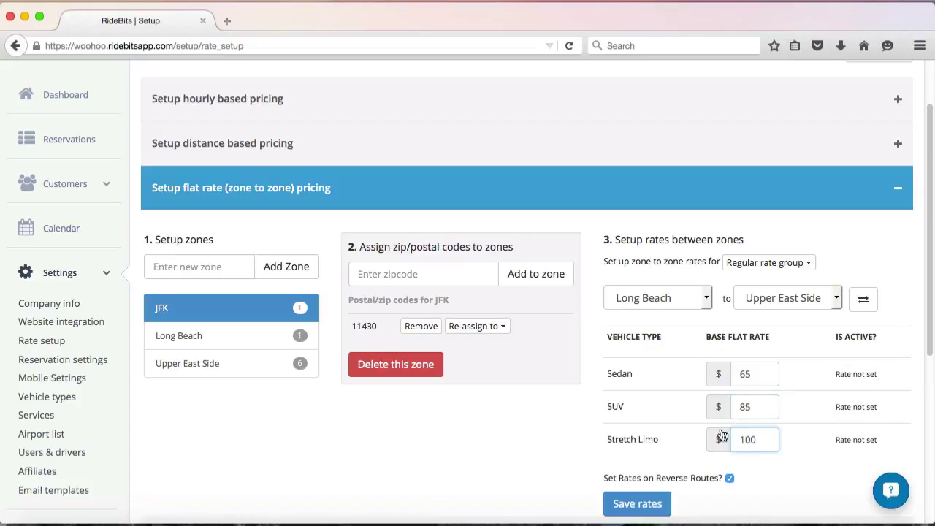
click(656, 503)
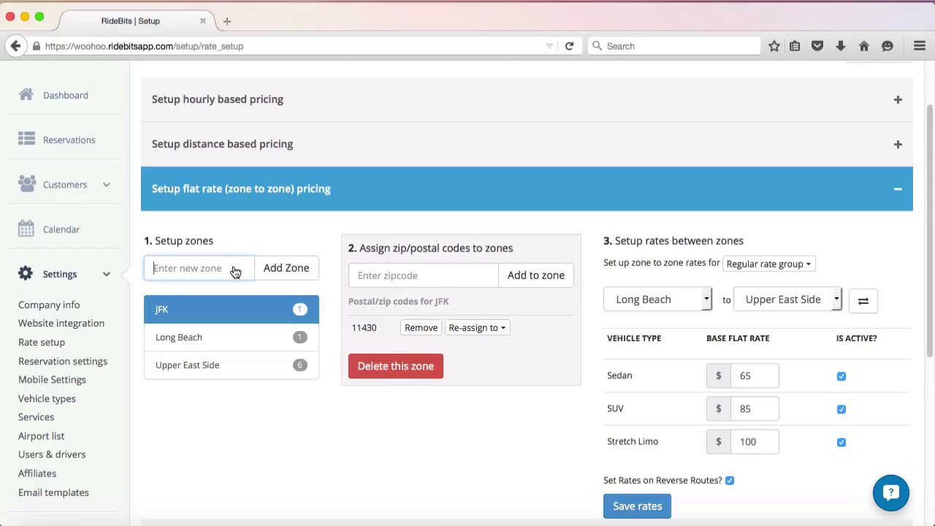
text(LGA)
click(262, 268)
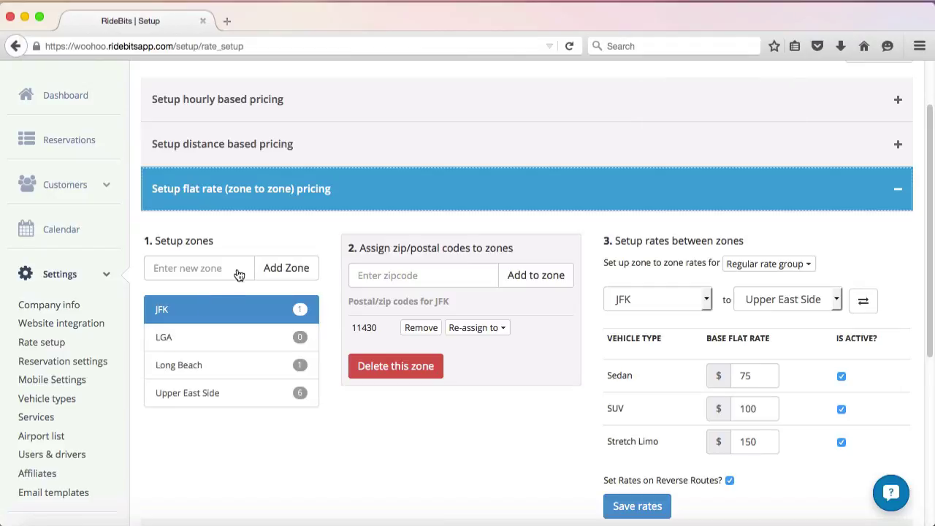
click(244, 345)
click(367, 344)
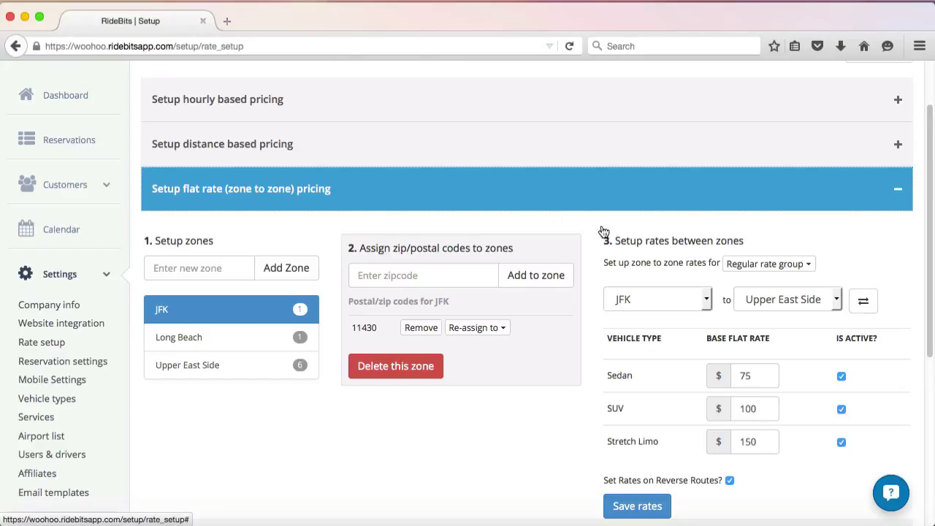
Step: Switch to the Red Eye rate group and set the route from Upper East Side to JFK
click(806, 270)
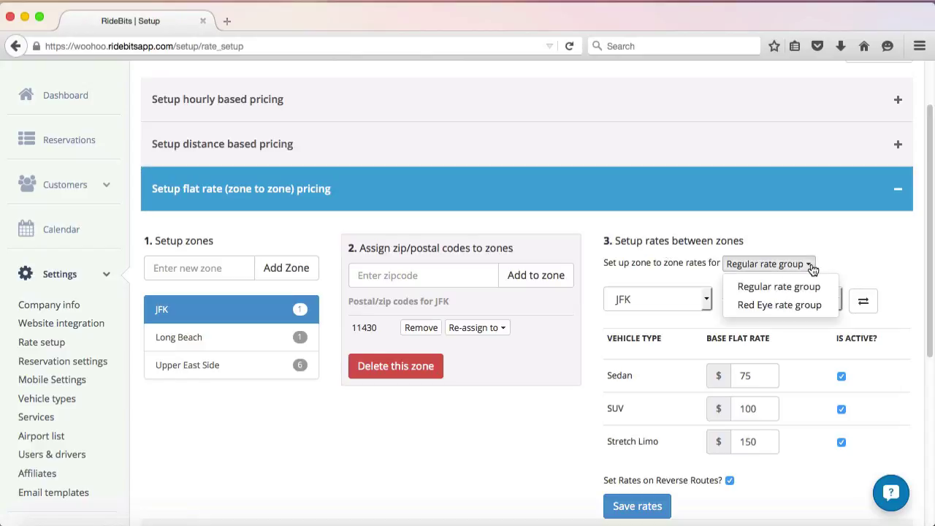
click(762, 305)
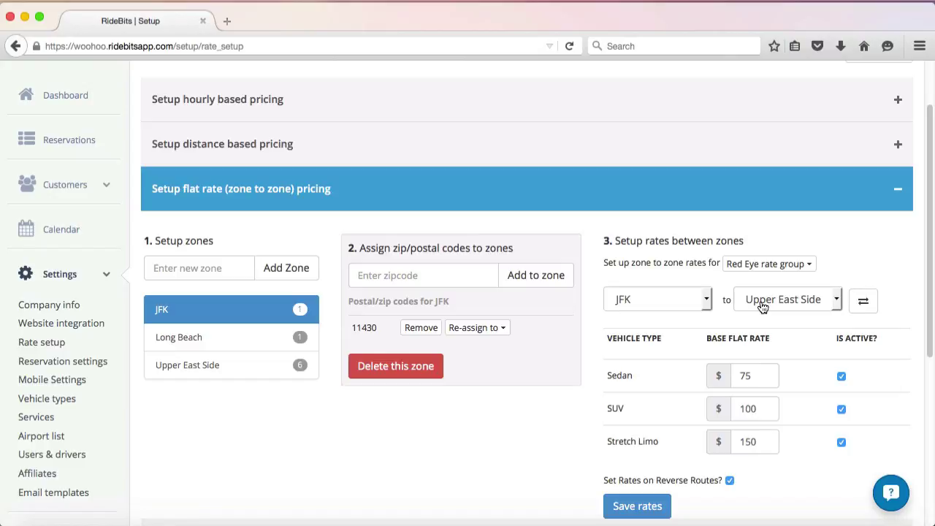
click(706, 301)
click(707, 301)
click(653, 349)
click(838, 302)
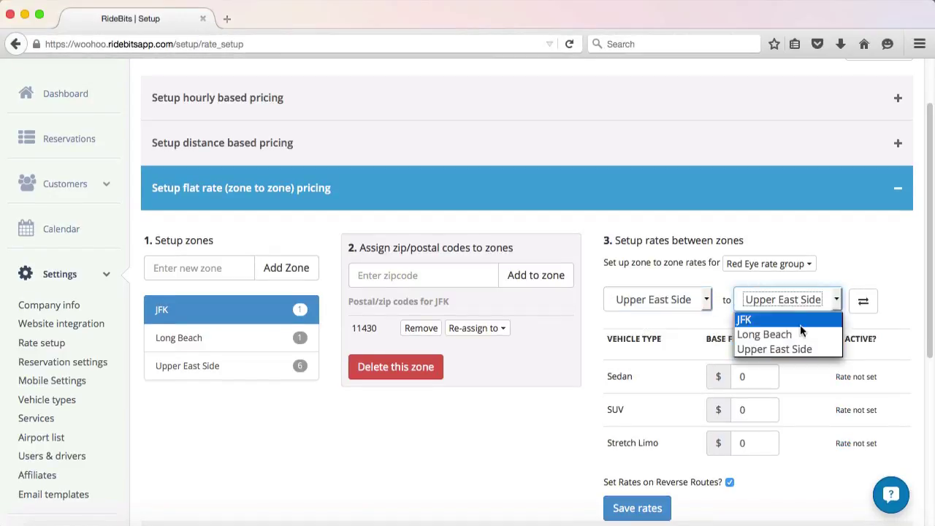
click(796, 319)
Step: Enter Sedan $100, SUV $150, Stretch Limo $200 and save the Red Eye rates
click(760, 376)
key(BackSpace)
text(100)
click(755, 410)
key(BackSpace)
text(150)
click(754, 443)
key(BackSpace)
text(200)
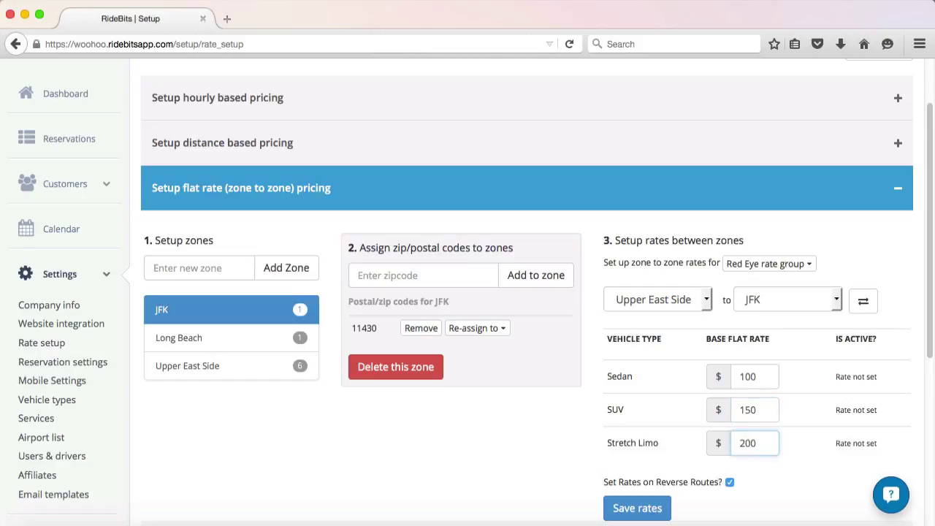
click(646, 515)
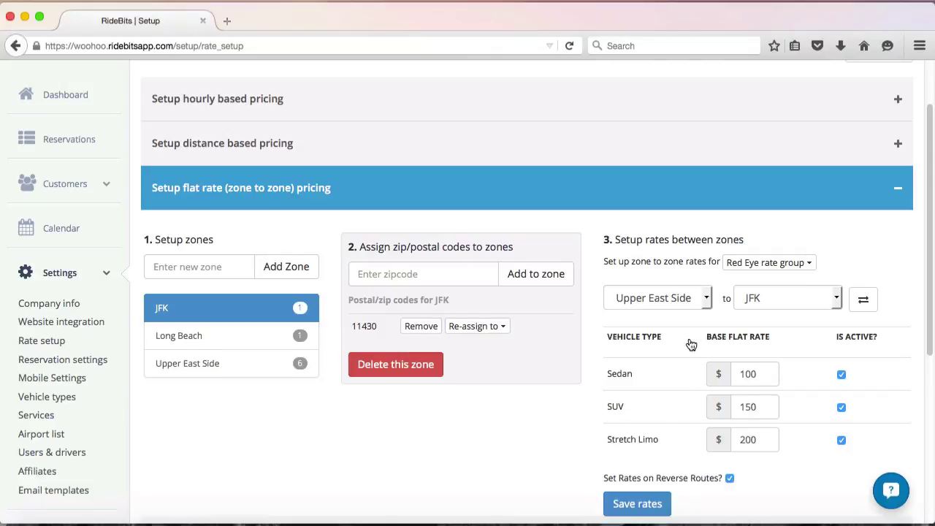
Step: Select Long Beach as the starting zone to show its JFK rates
click(710, 298)
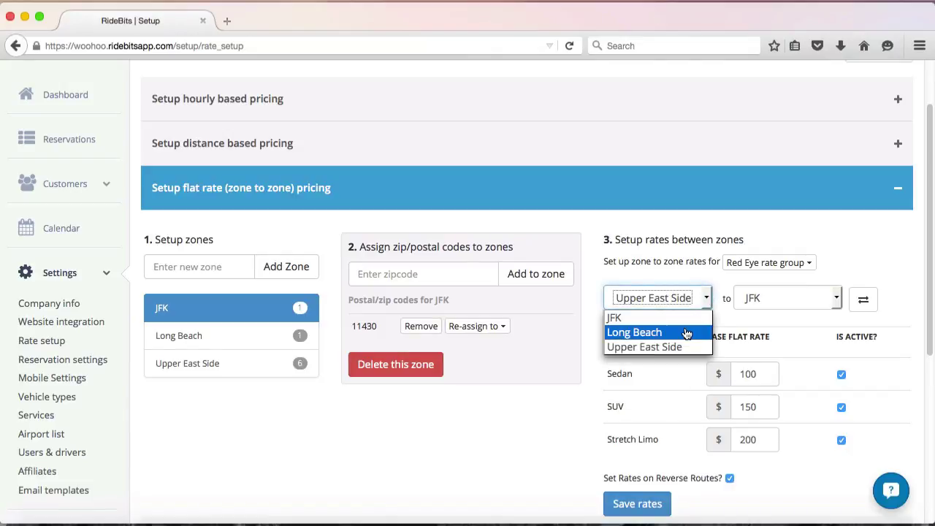
click(687, 331)
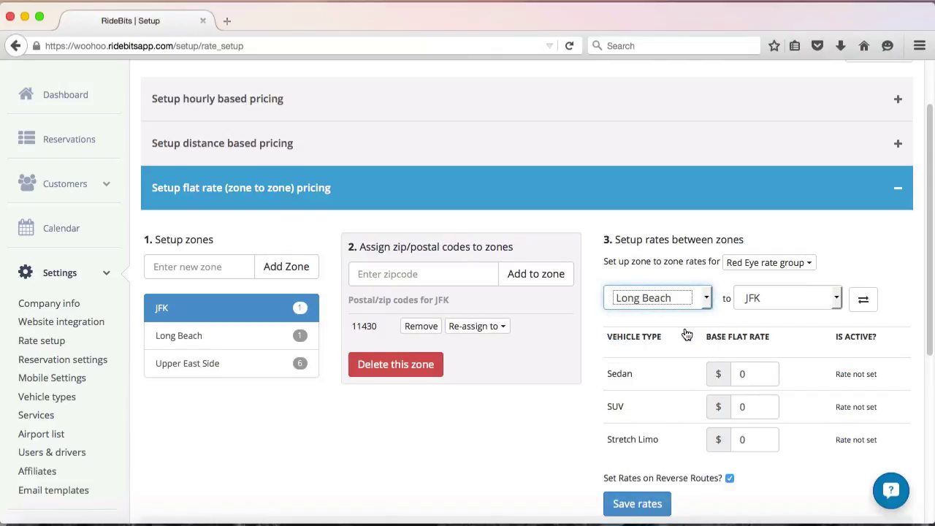
scroll(684, 339, up, 1)
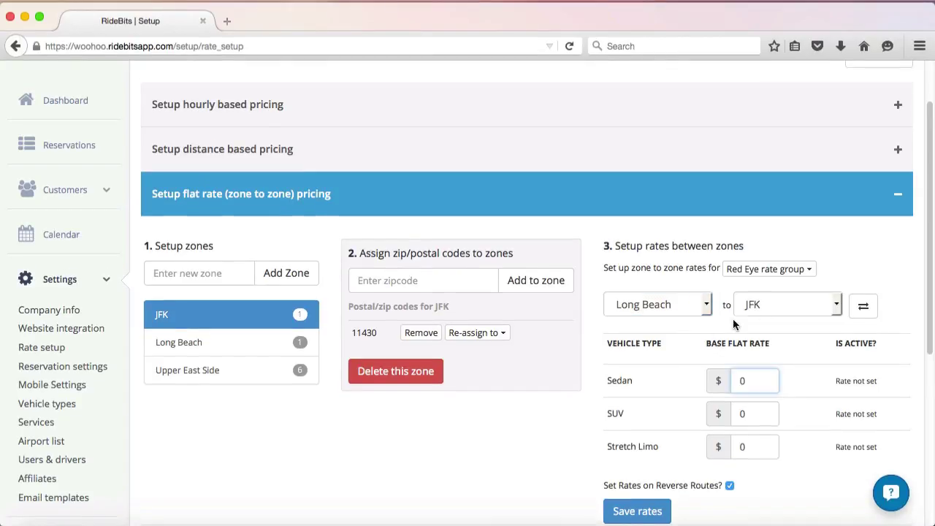
drag(932, 252, 906, 188)
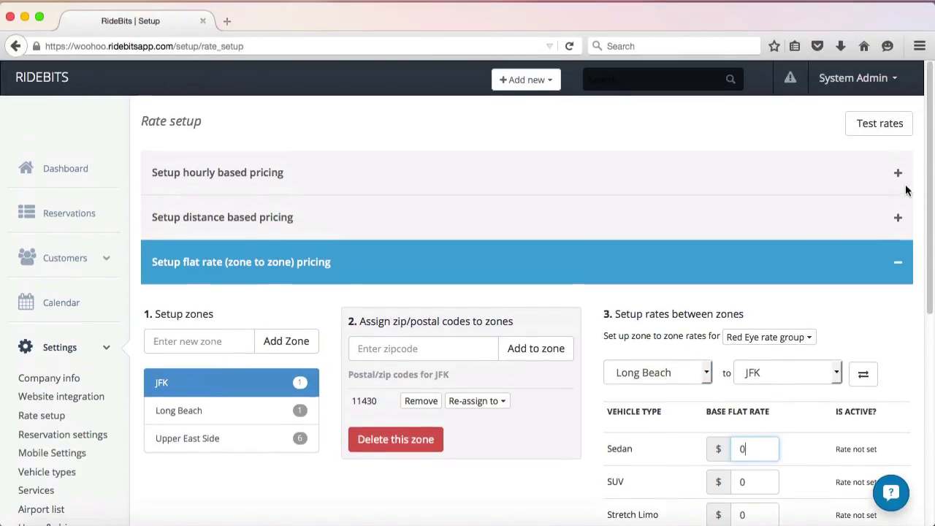
click(876, 125)
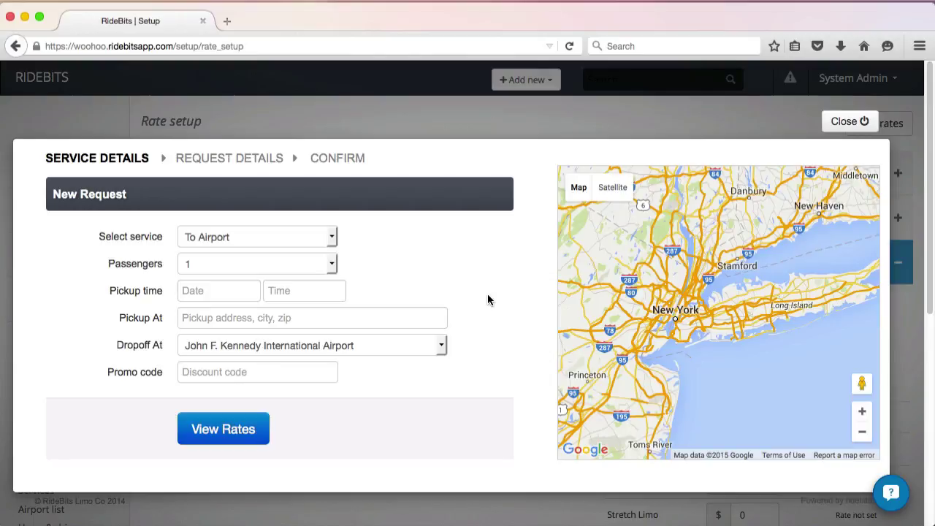
key(Escape)
scroll(779, 283, down, 1)
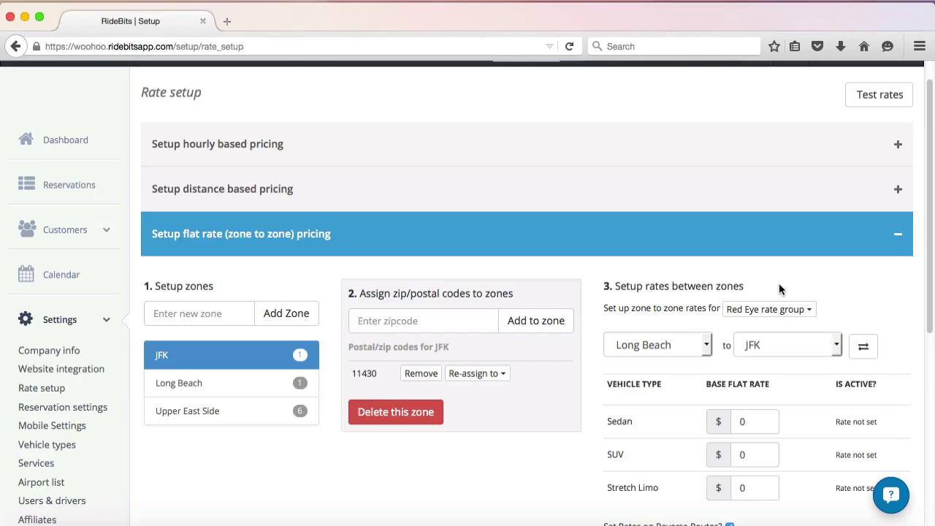